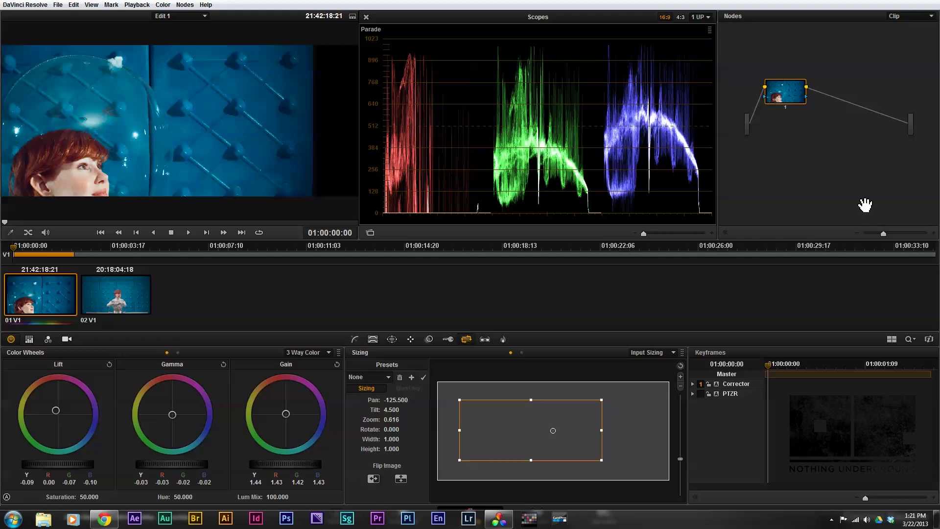
Insert a new corrector node after node 1 and show its HSL qualifier controls.
right_click(805, 170)
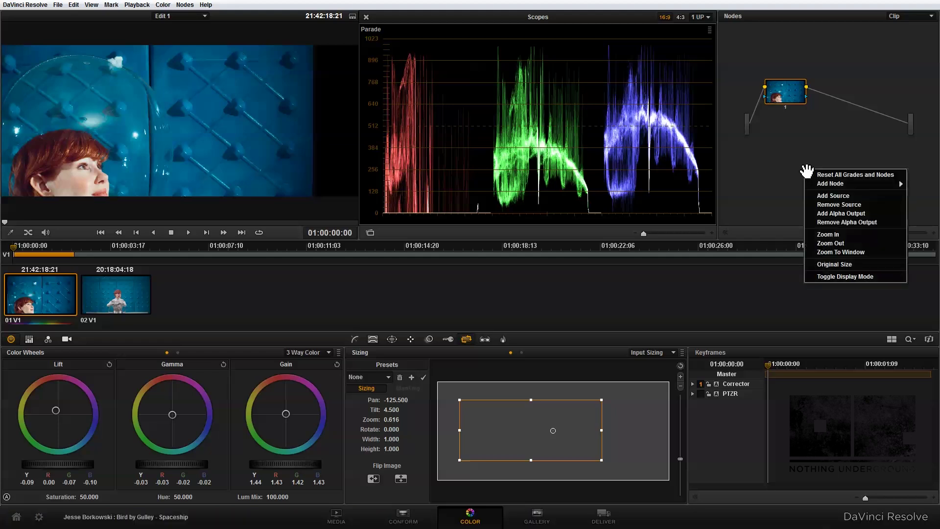
mouse_move(833, 184)
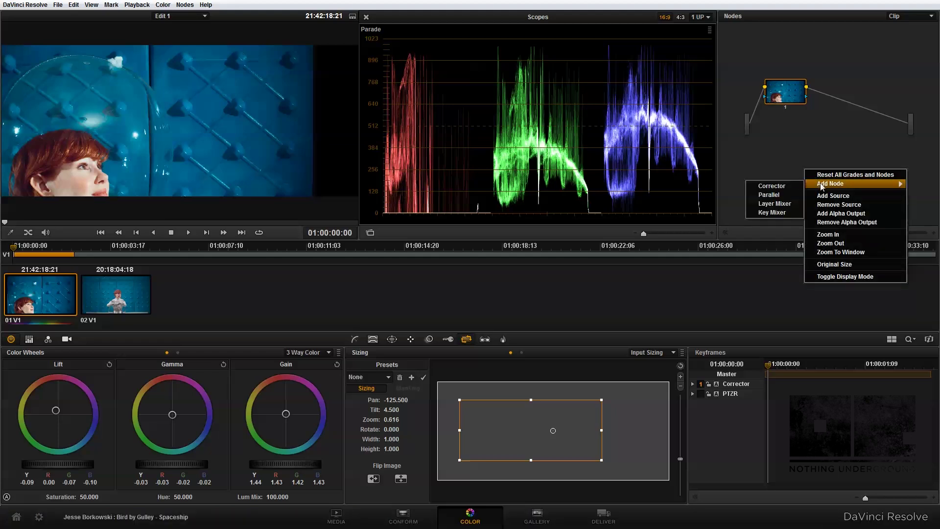
click(786, 185)
drag(797, 174, 827, 98)
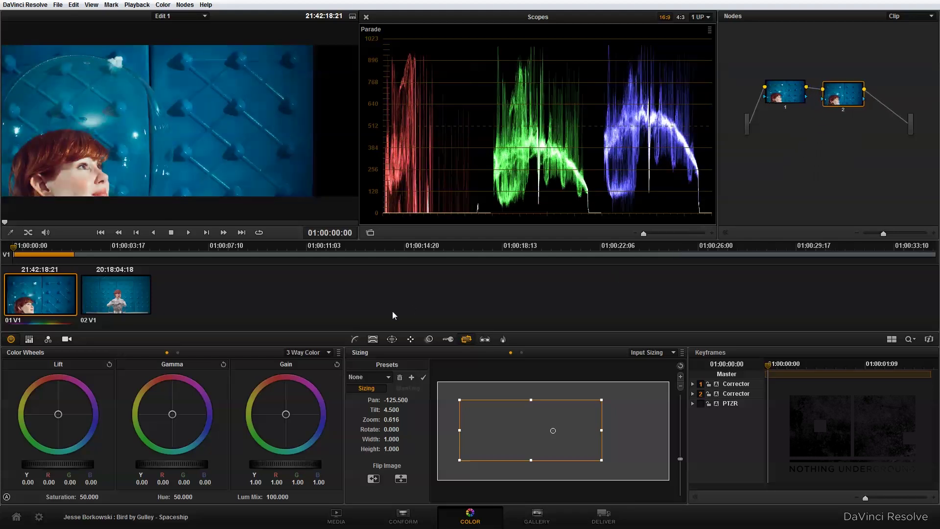
click(374, 340)
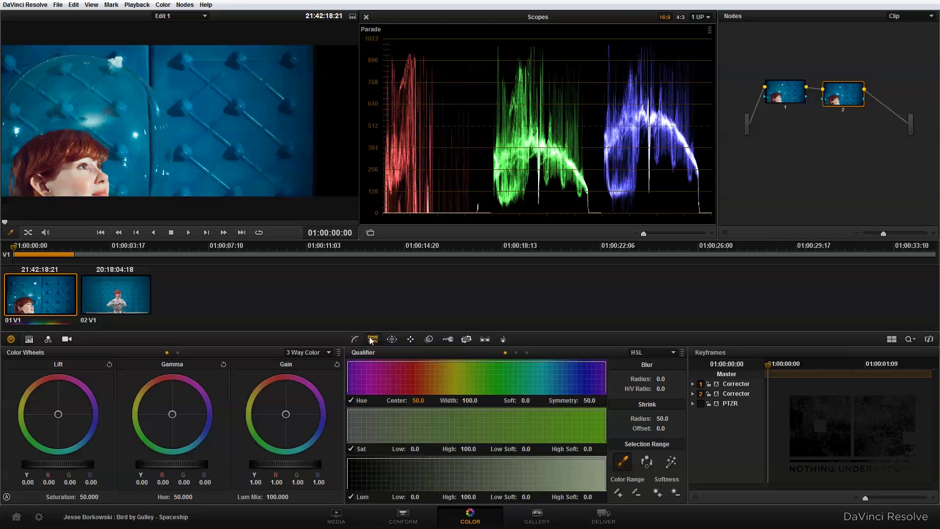
Turn on the Highlight matte and sample the singer's face: hue 37.9, width 28.3, lum 62.1–74.6.
click(673, 466)
click(87, 192)
click(86, 181)
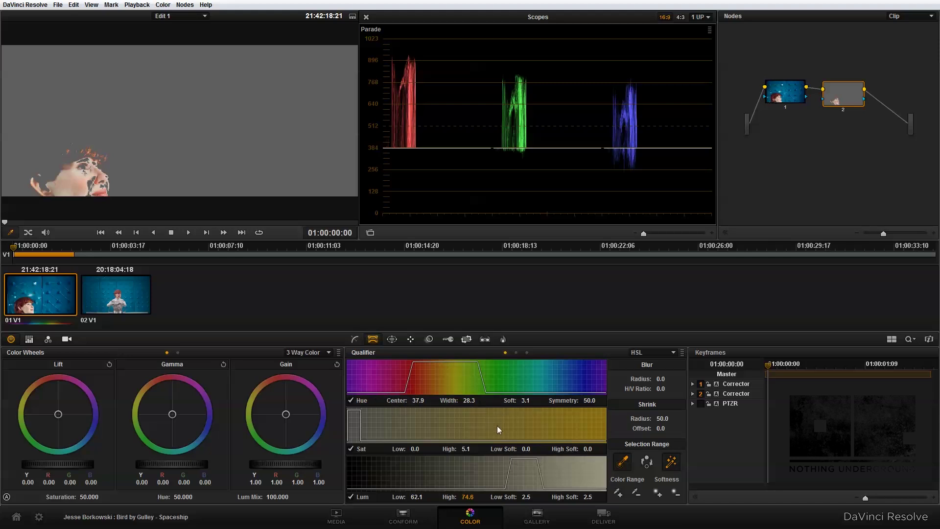
Refine the face key to Hue Center 39.9, Sat High 4.4, Lum 67.3–100, blur radius 16.0.
drag(419, 401, 438, 400)
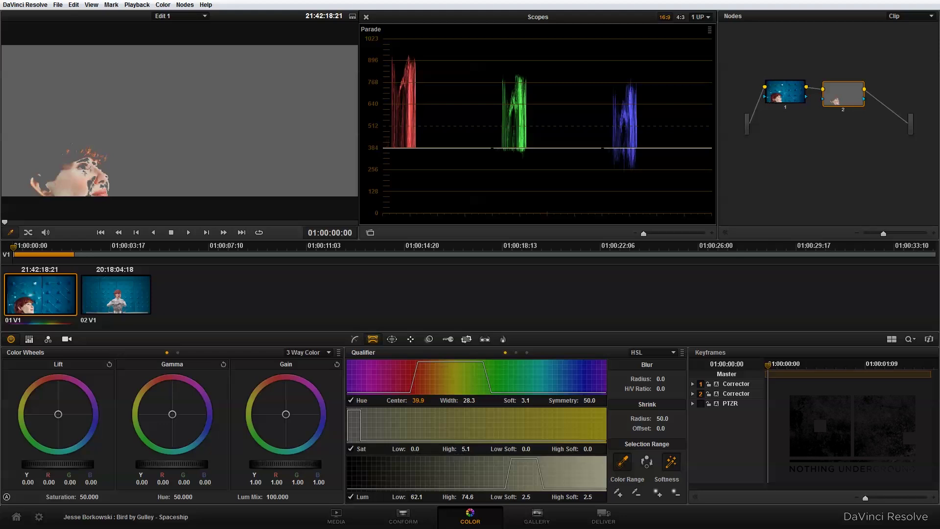
drag(465, 449, 461, 457)
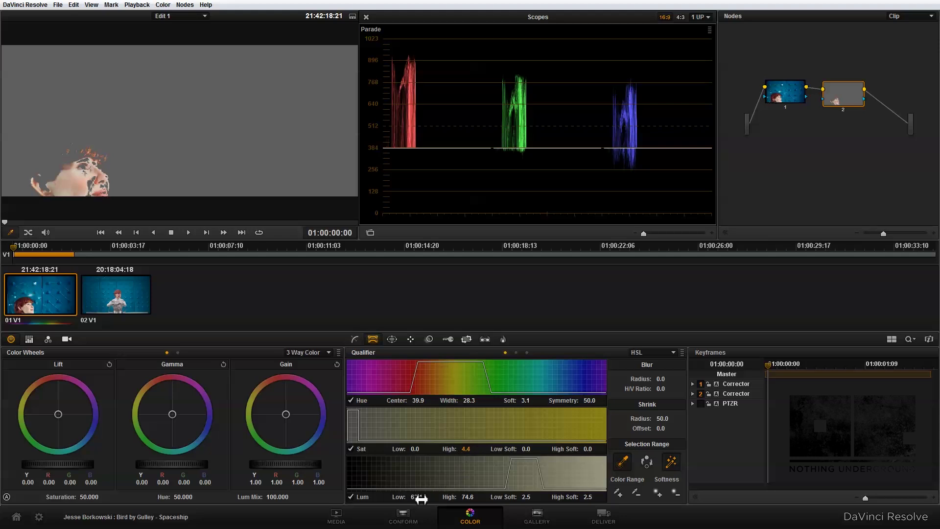
drag(421, 499, 473, 496)
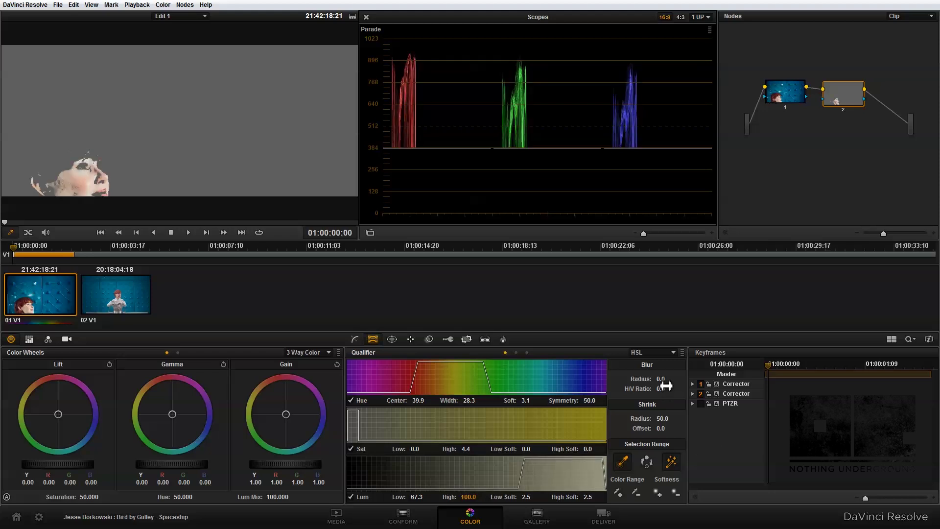
drag(662, 379, 676, 379)
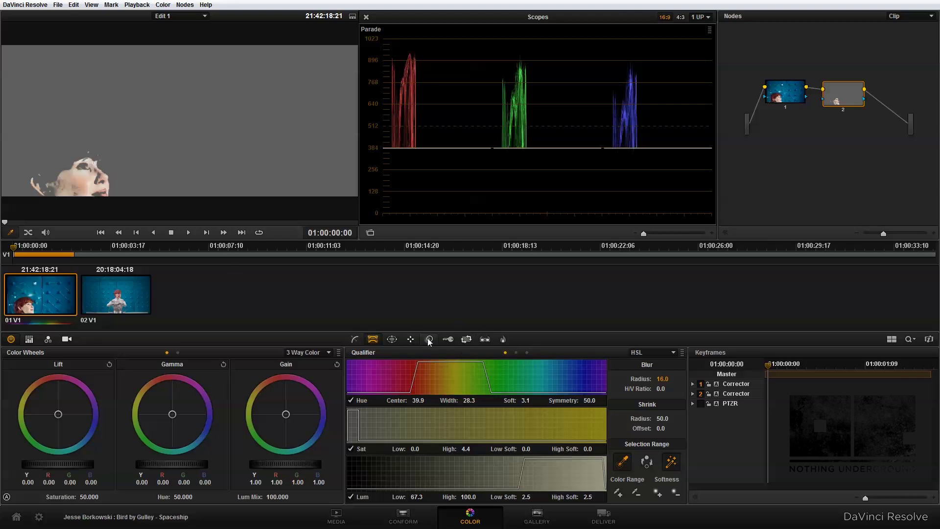
Raise node 2's linked RGB blur radius from 0.50 to 0.58.
click(429, 338)
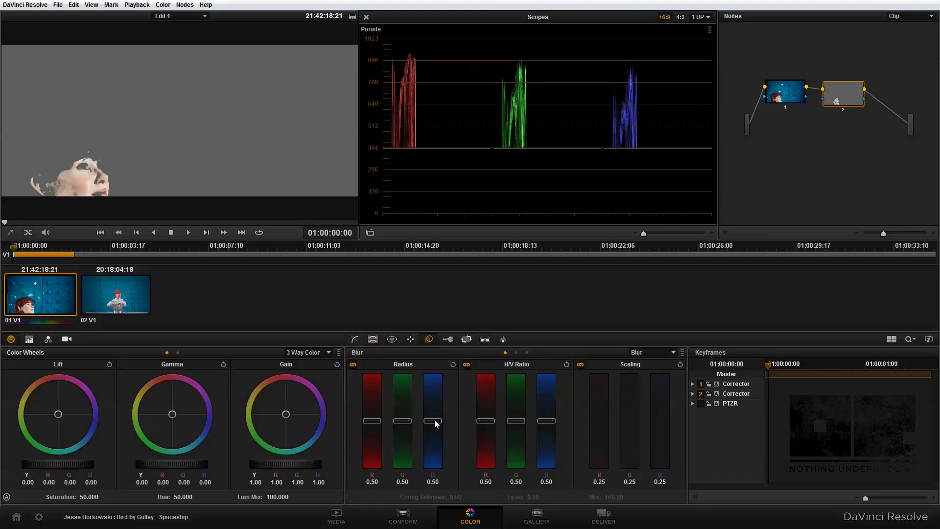
drag(434, 419, 435, 413)
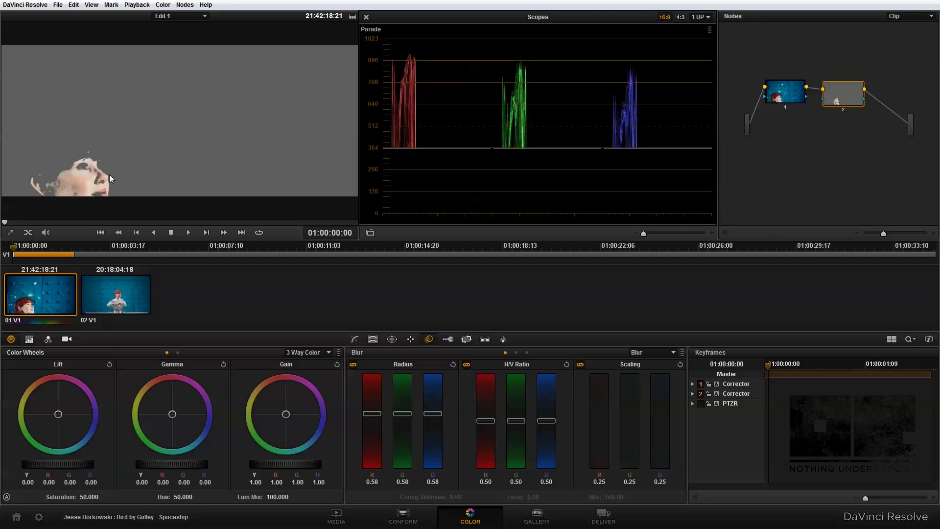
Turn off the Highlight matte in the qualifier to view the full graded shot.
click(373, 339)
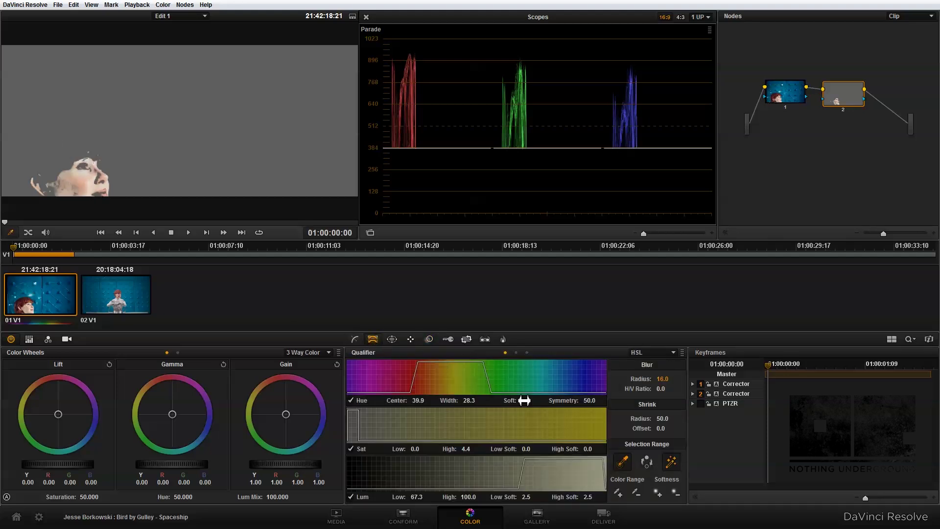
click(673, 466)
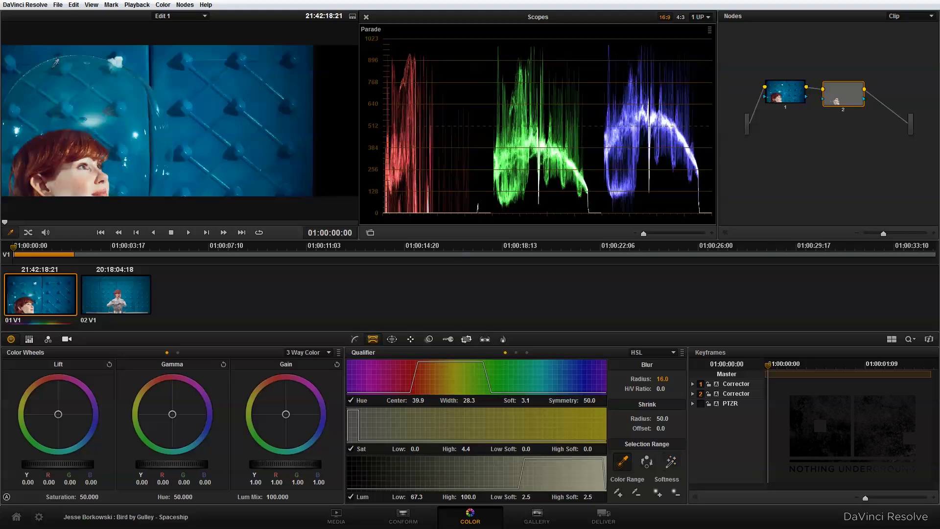
scroll(176, 147, up, 2)
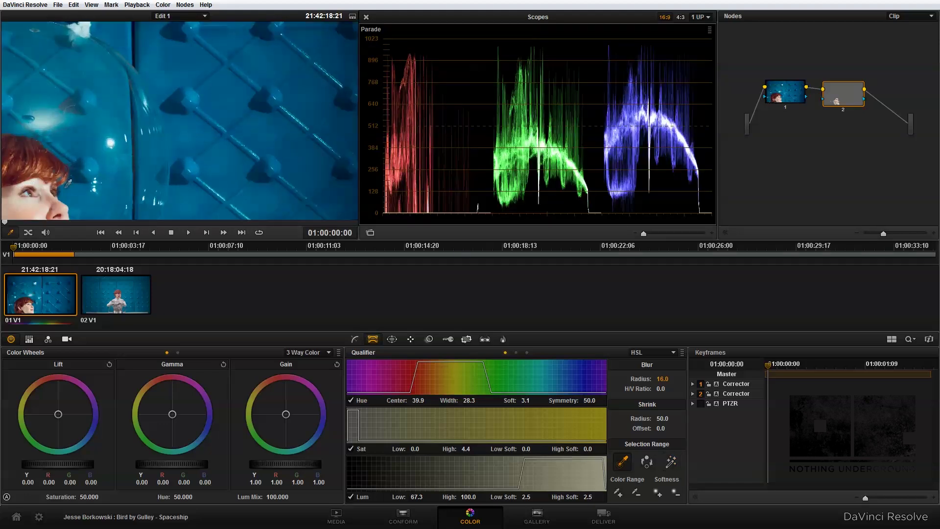
Inspect the shot in the enlarged viewer, then widen the viewer and move the scopes off the node graph.
key(alt+f)
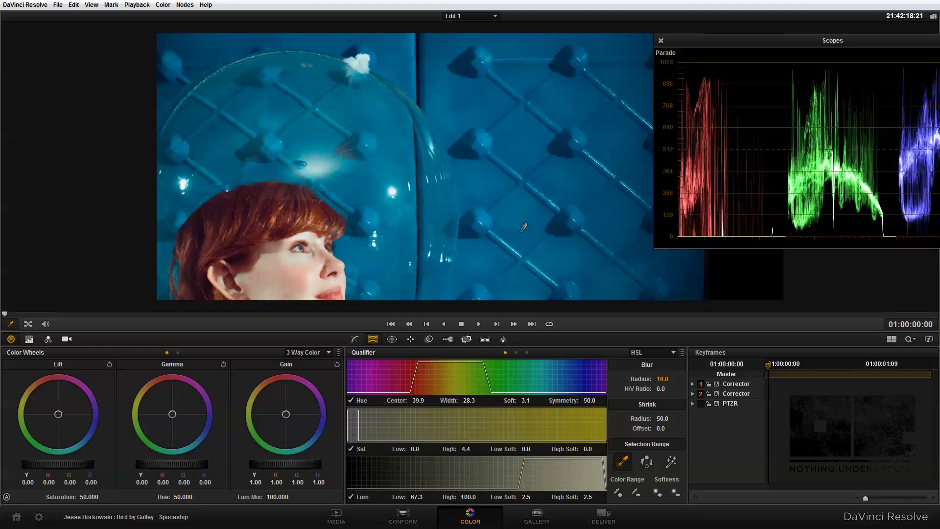
key(alt+f)
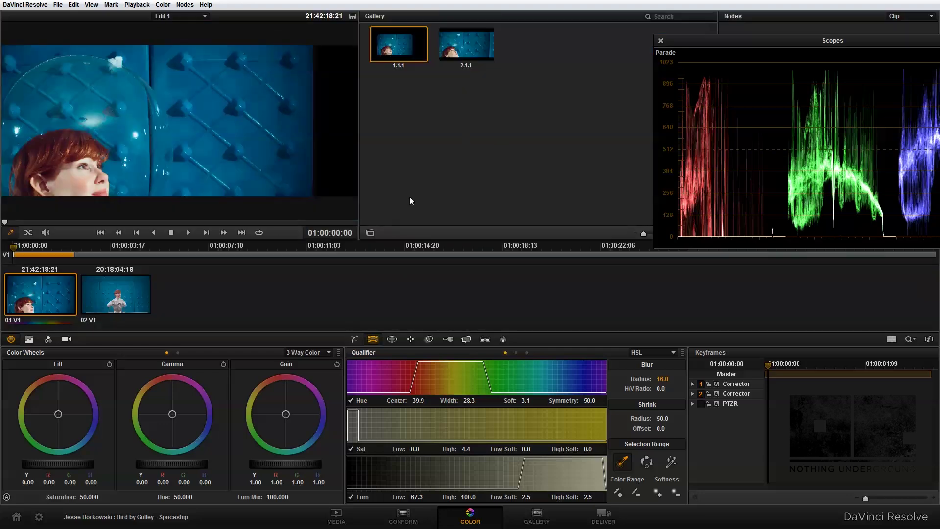
drag(359, 172, 386, 175)
drag(747, 38, 455, 19)
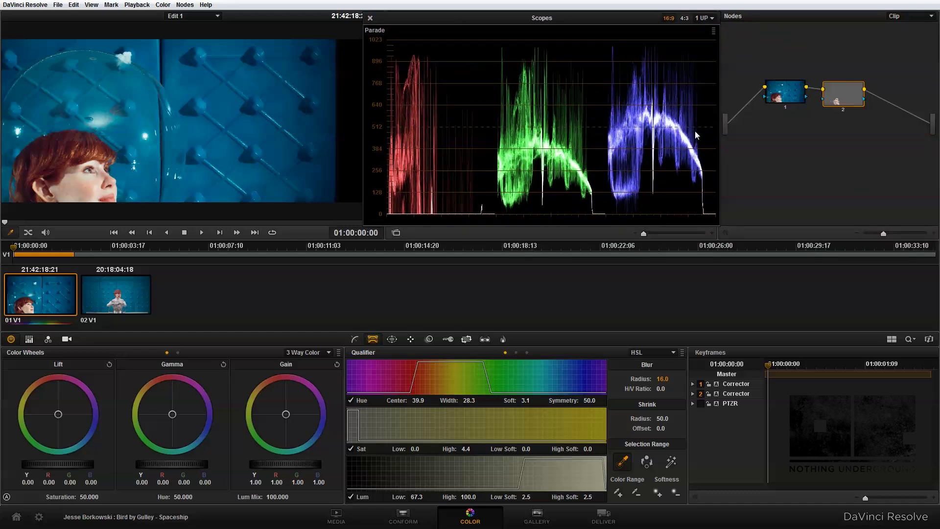
Add a third corrector node connected after node 2.
right_click(817, 160)
mouse_move(827, 175)
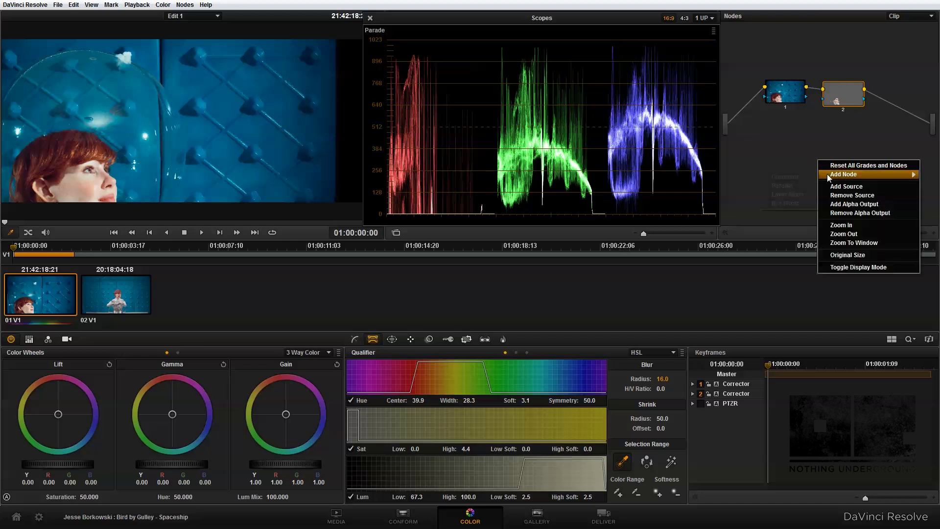
click(803, 177)
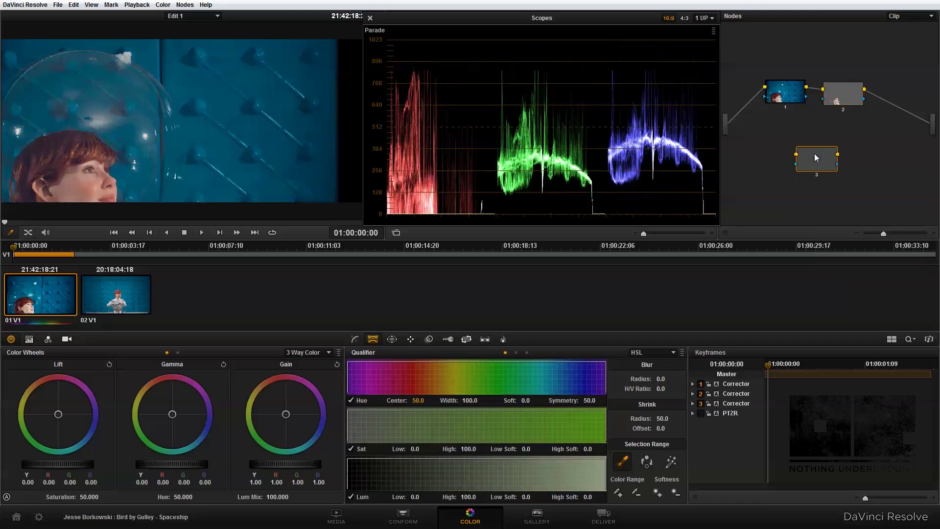
drag(815, 153, 887, 102)
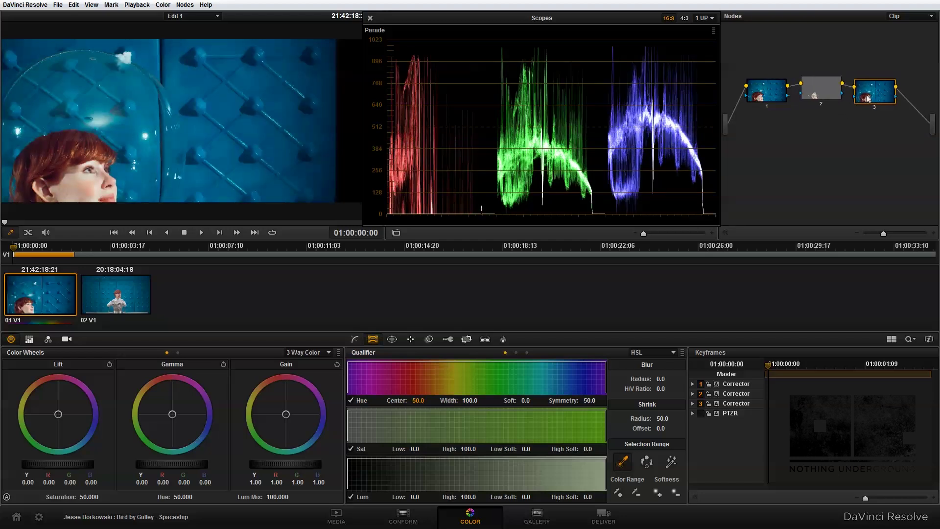
Place a circular window over the singer's head at pan 44.64, tilt 47.30, softness 6.49.
click(392, 339)
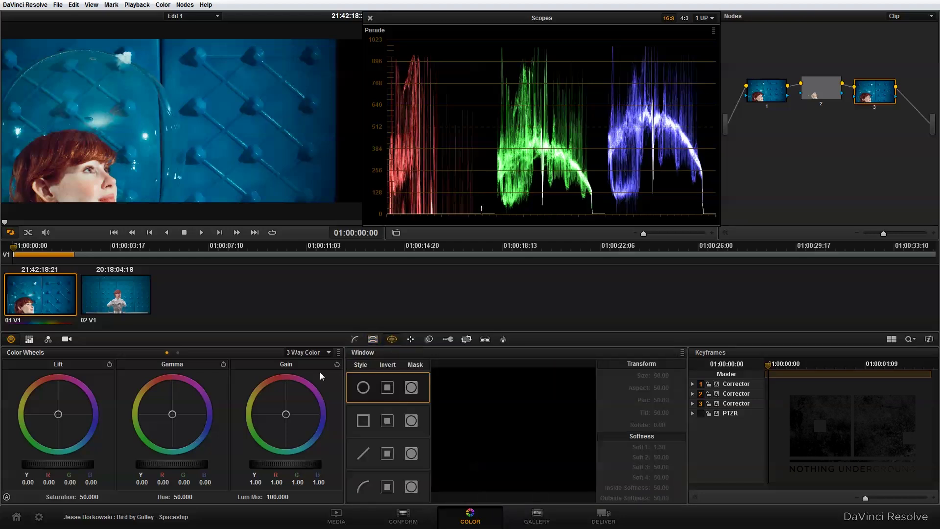
click(363, 387)
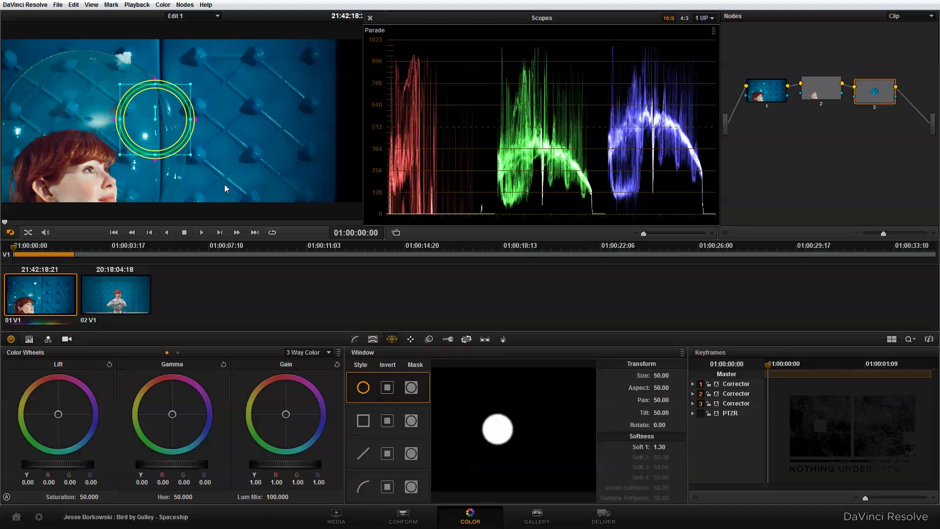
drag(90, 122, 69, 110)
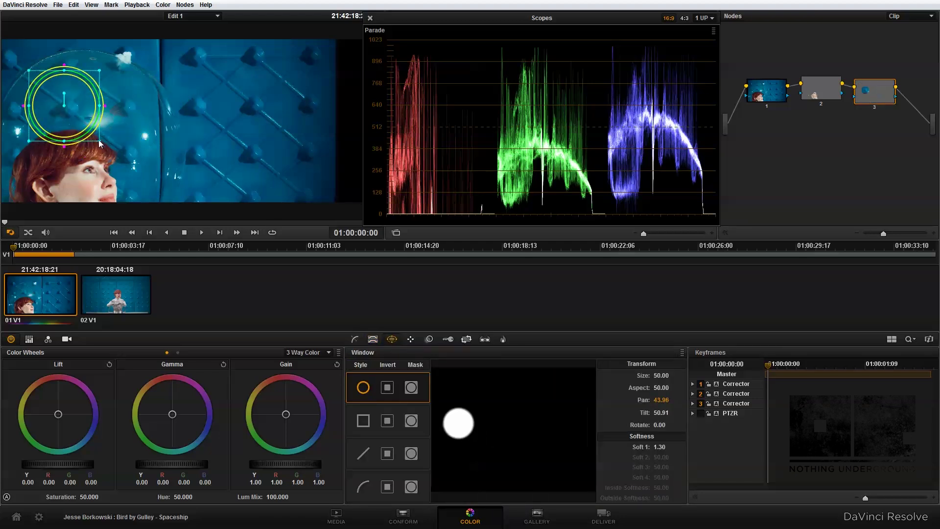
drag(99, 139, 140, 174)
drag(111, 127, 122, 142)
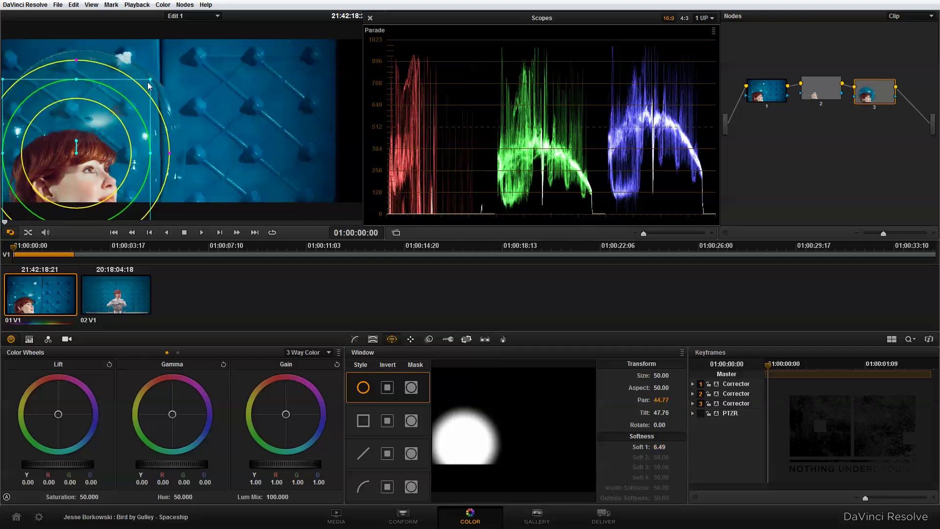
drag(151, 79, 154, 78)
drag(117, 131, 115, 137)
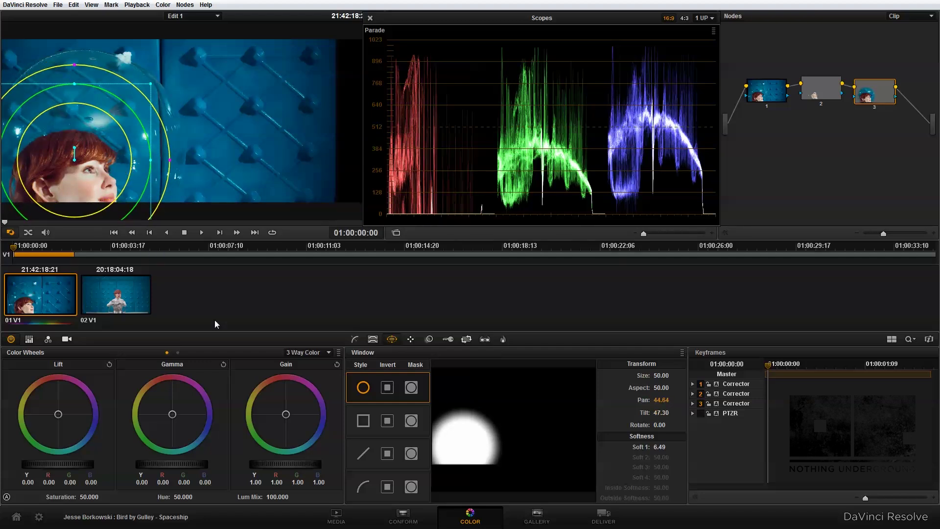
Lower node 3's gain to 0.97 and its saturation from 50.000 to 43.000.
drag(310, 462, 306, 461)
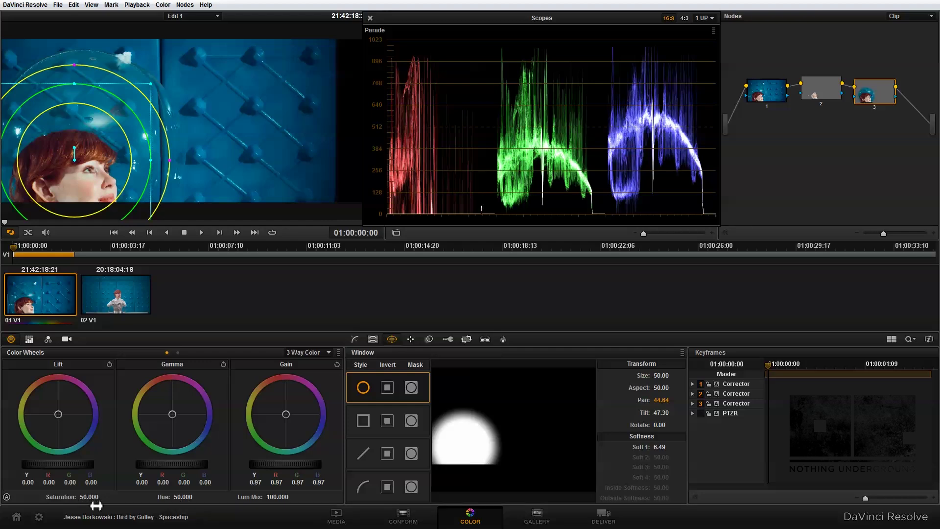
drag(89, 497, 78, 498)
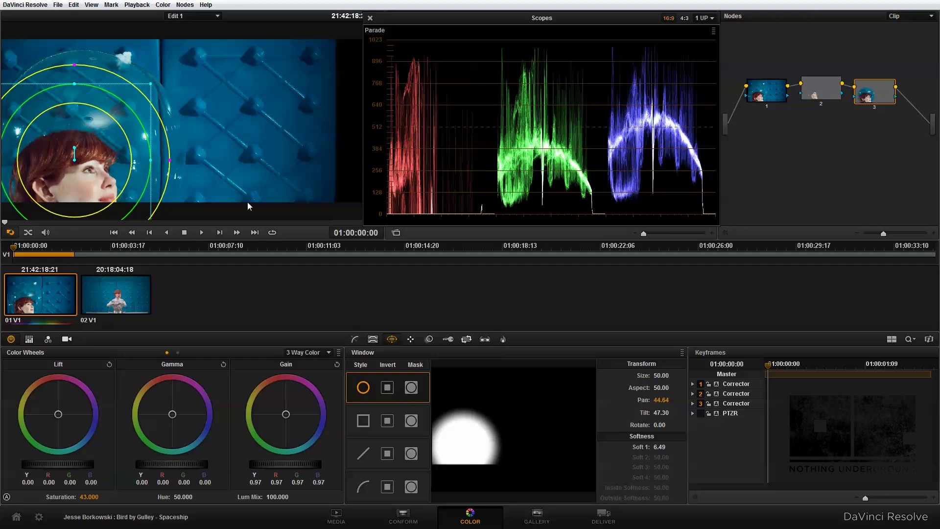
Invert the circle window, compare node 3 on and off with Ctrl+D, and leave it enabled.
click(388, 388)
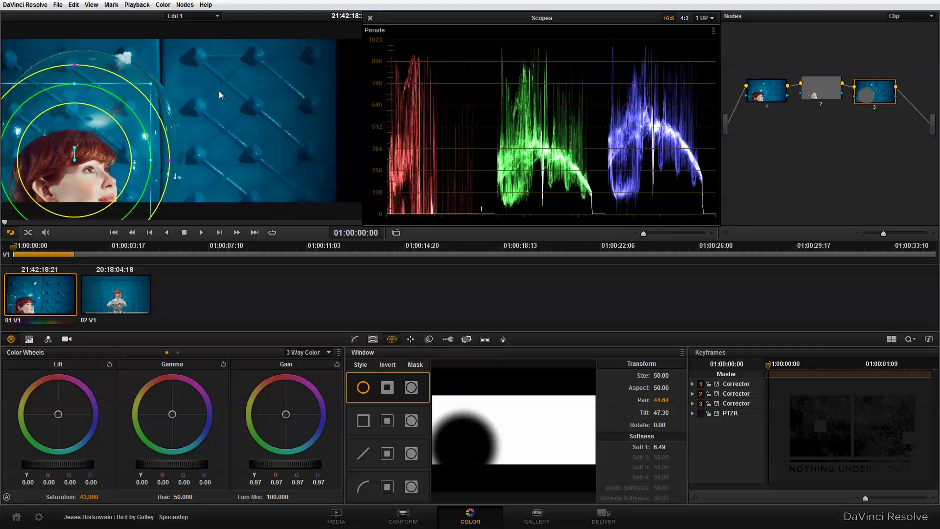
key(ctrl+d)
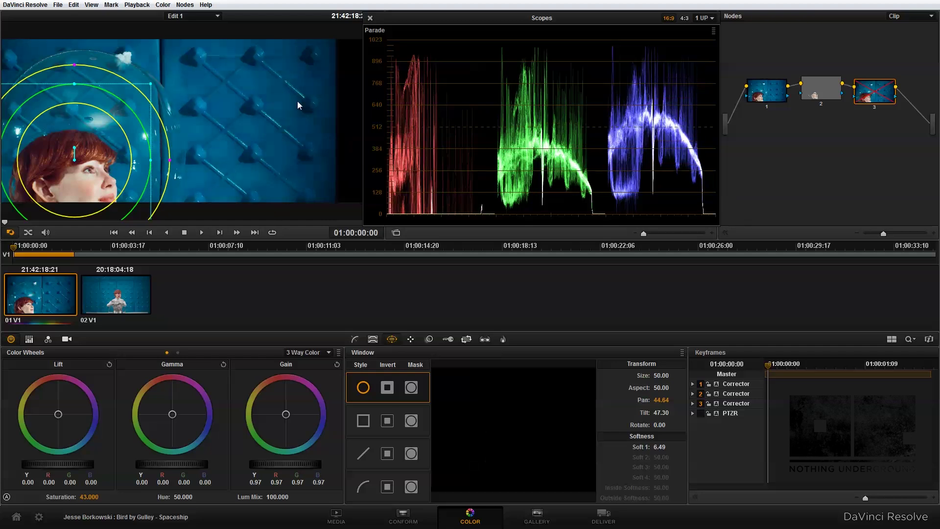
key(ctrl+d)
key(ctrl+d)
key(ctrl+d)
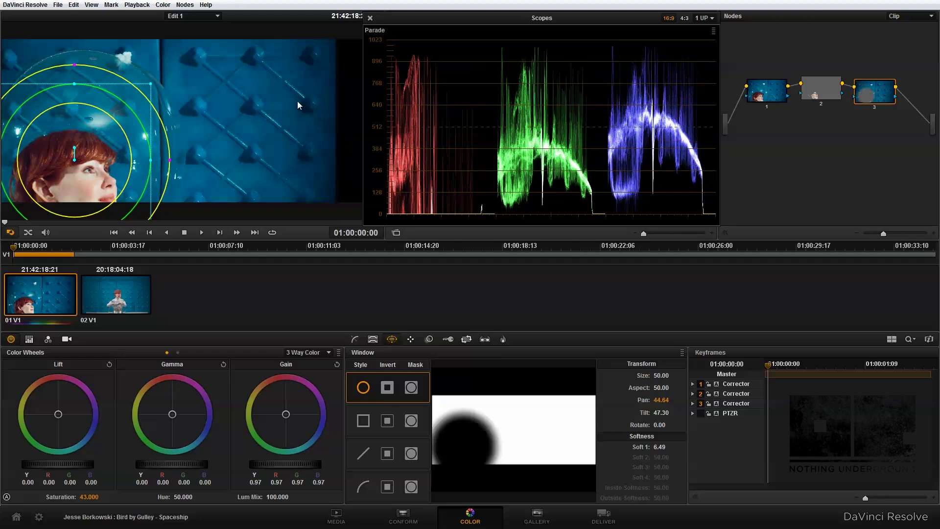
key(ctrl+d)
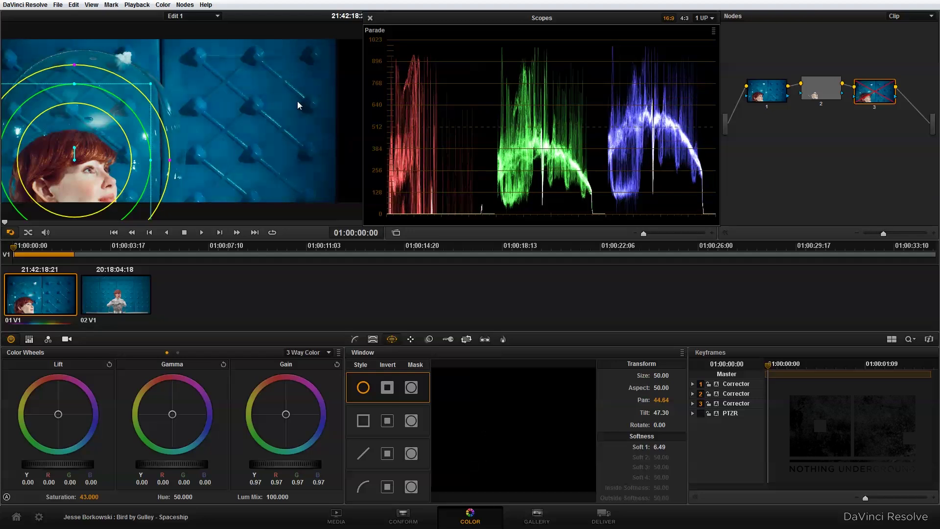
key(ctrl+d)
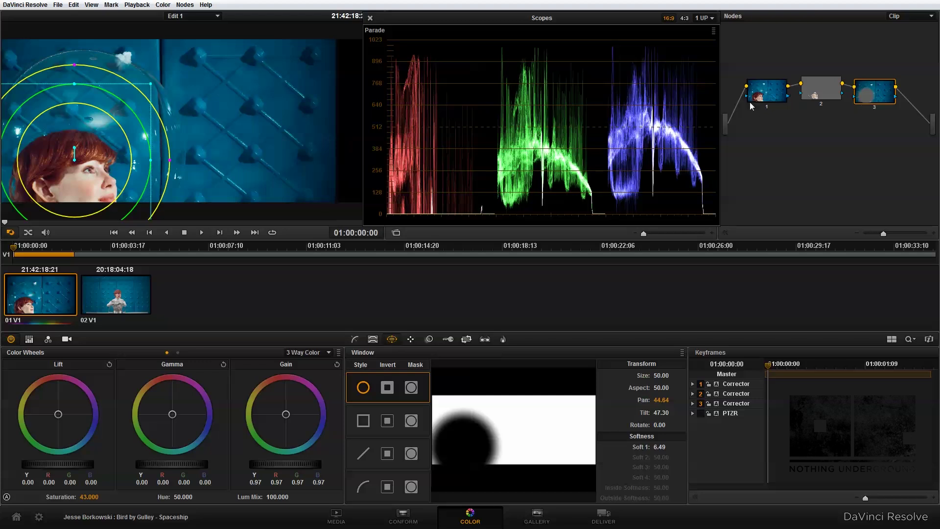
drag(419, 21, 430, 20)
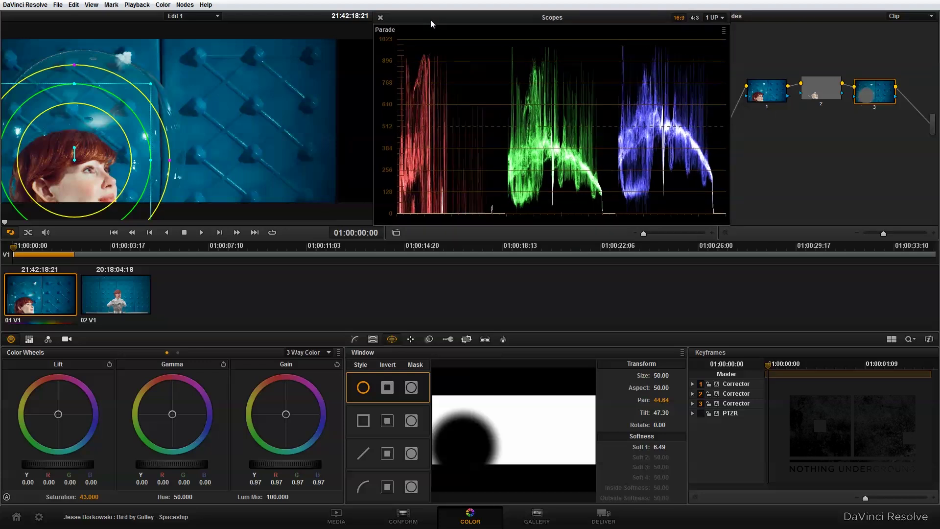